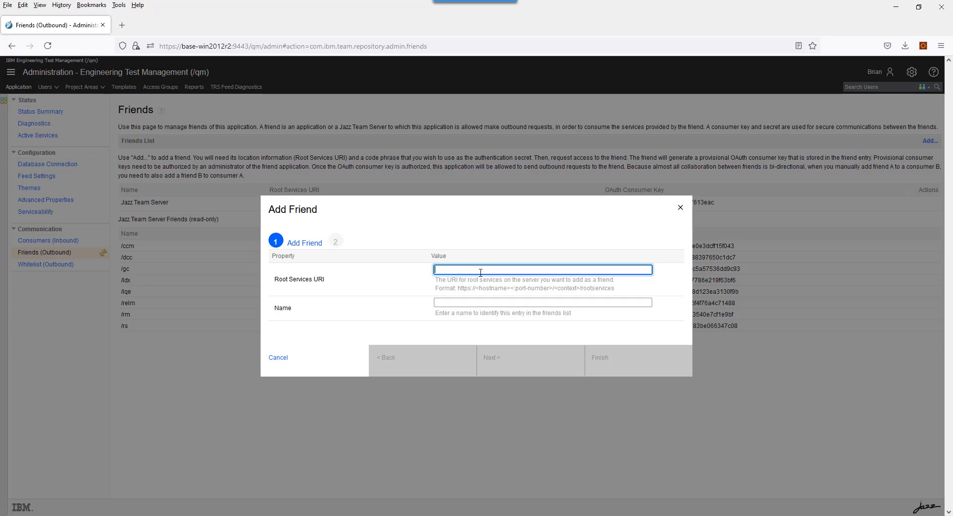
text(https://base-win2012r2:8443/dwa/public/rootservices)
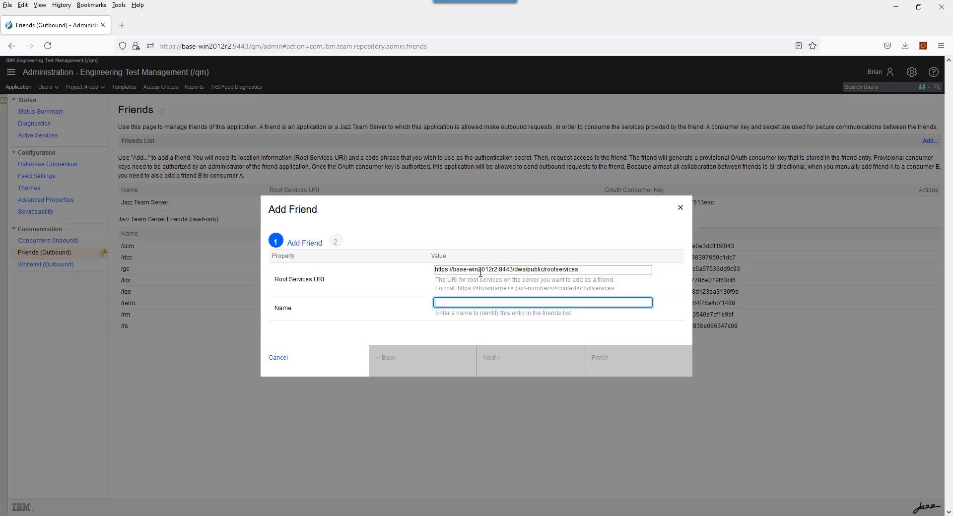
key(Tab)
text(DOORS)
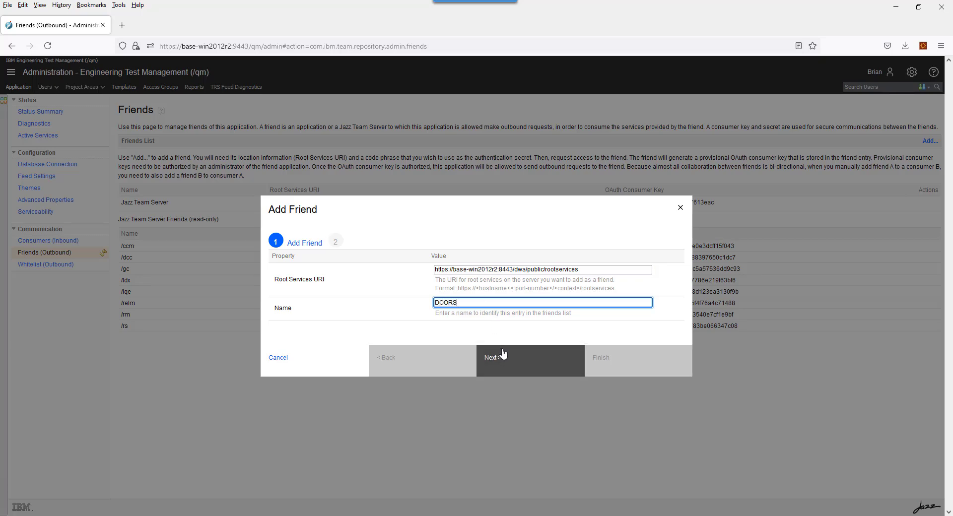
Give the DOORS friend its OAuth secret, create its provisional key, and finish the wizard
click(503, 358)
click(440, 248)
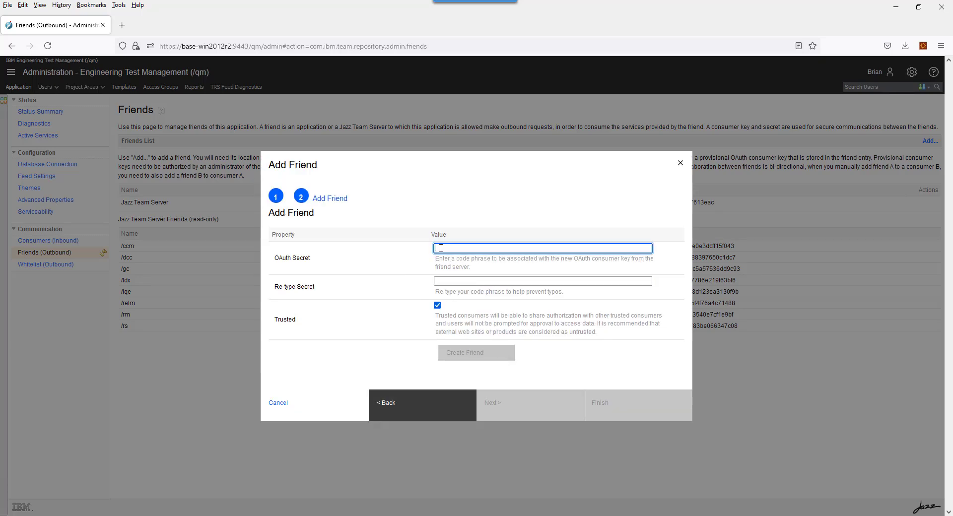
text(*****)
click(440, 281)
text(*****)
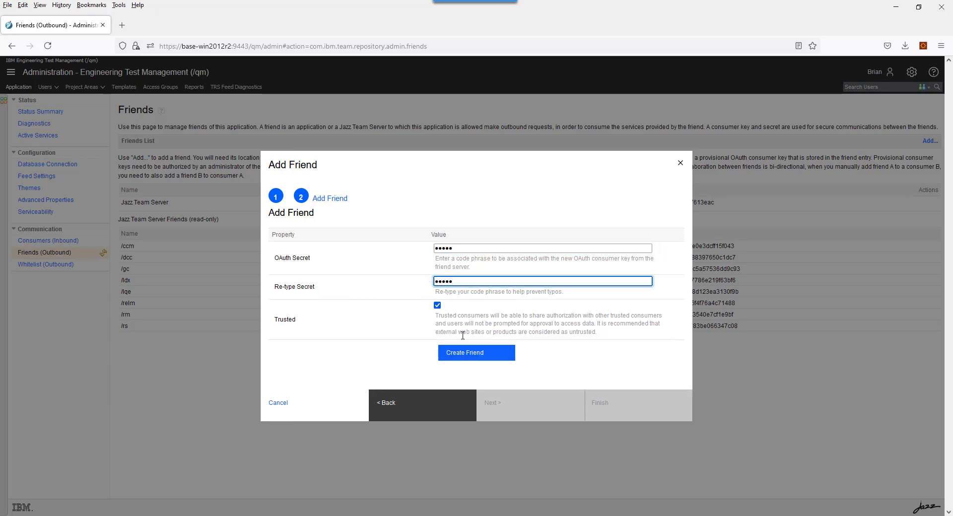
click(465, 353)
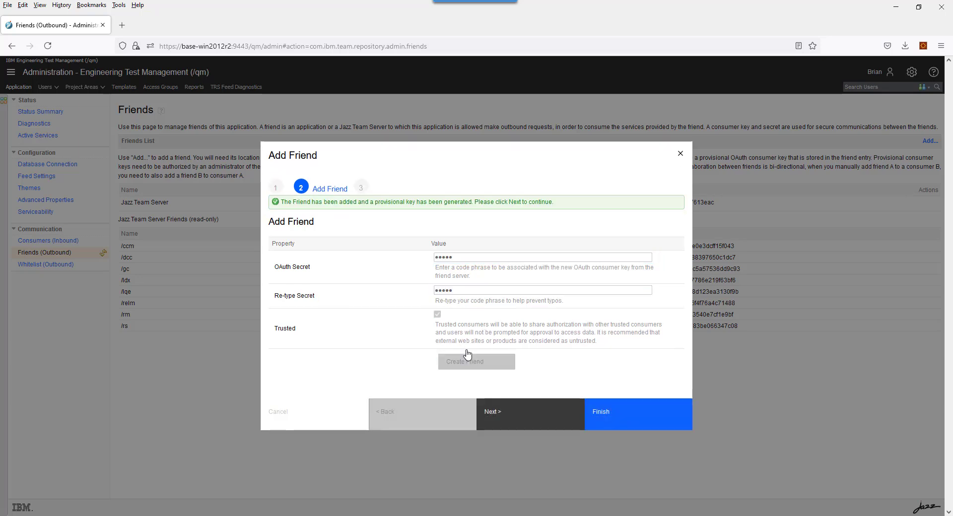
click(520, 416)
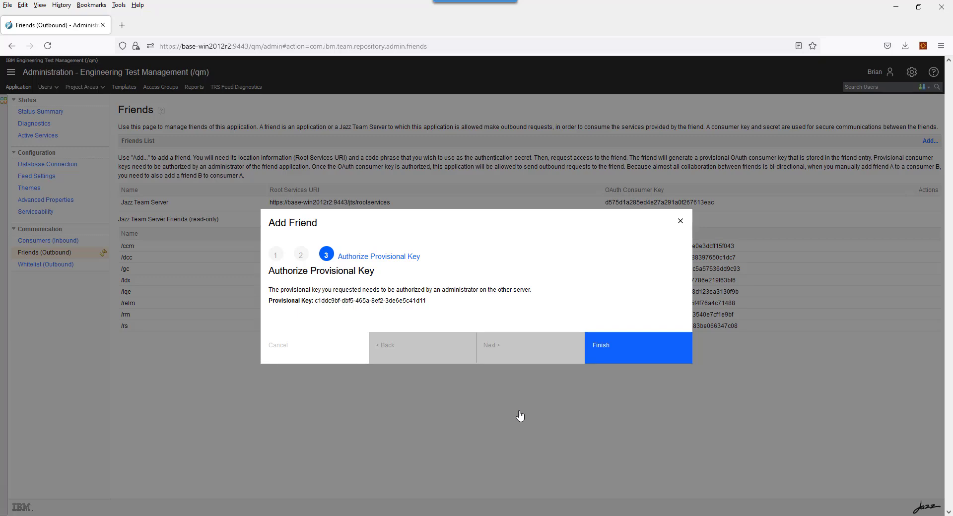
click(637, 354)
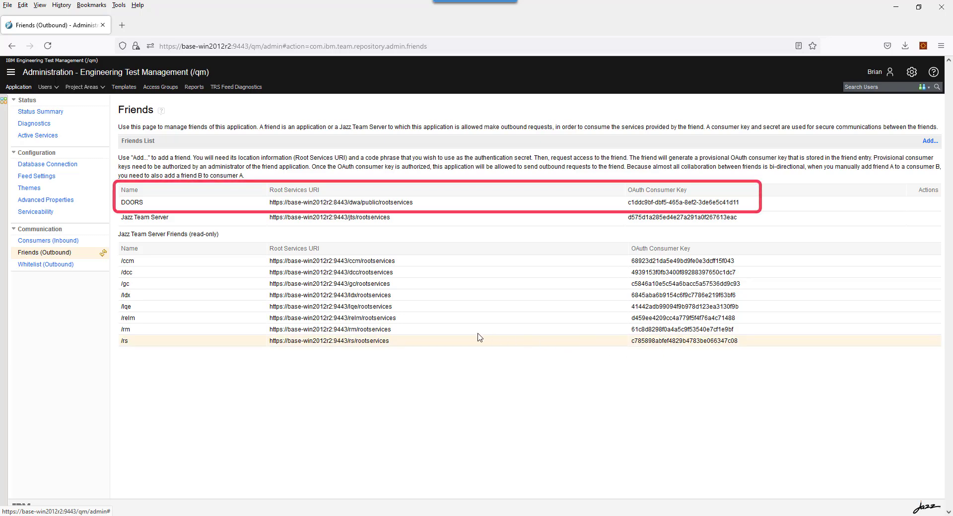
click(58, 244)
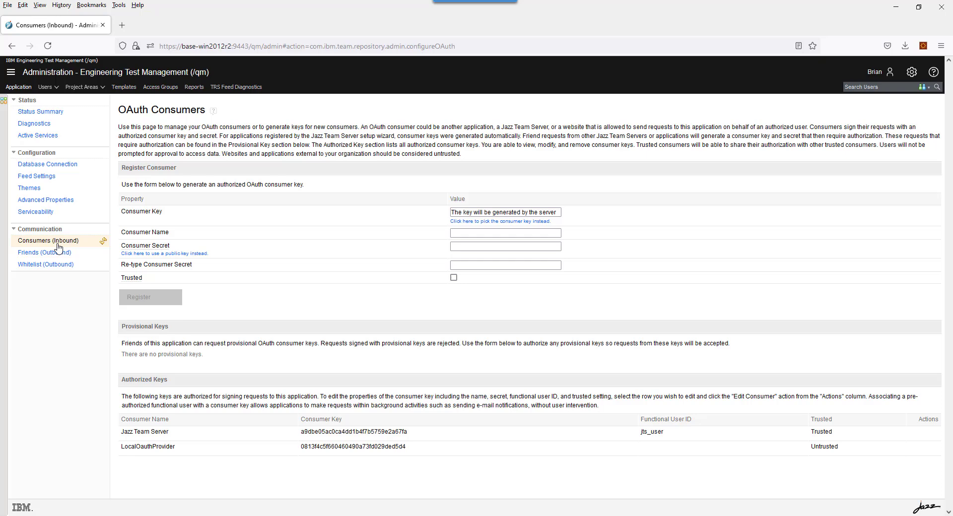
Register a trusted inbound consumer named DOORS with a confirmed secret
click(479, 234)
text(DOORS)
click(471, 247)
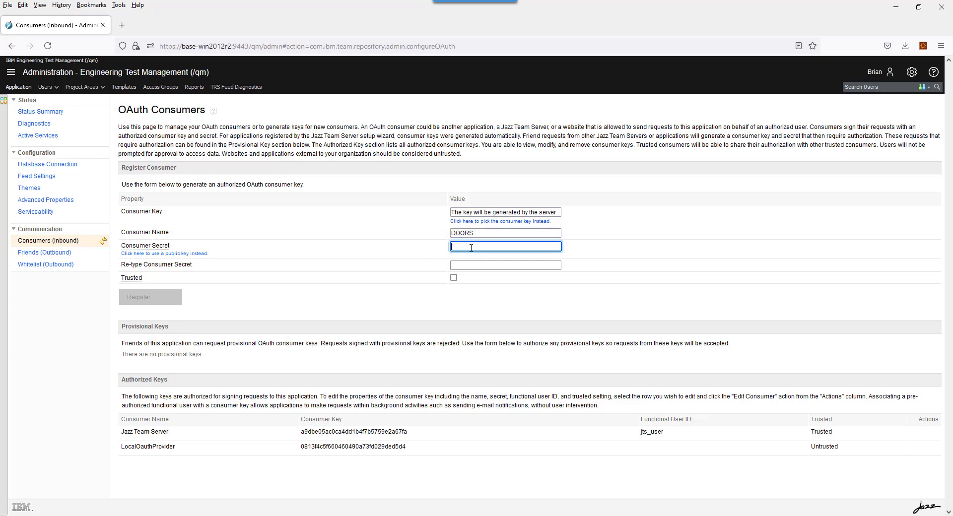
text(•••••)
key(Tab)
text(•••••)
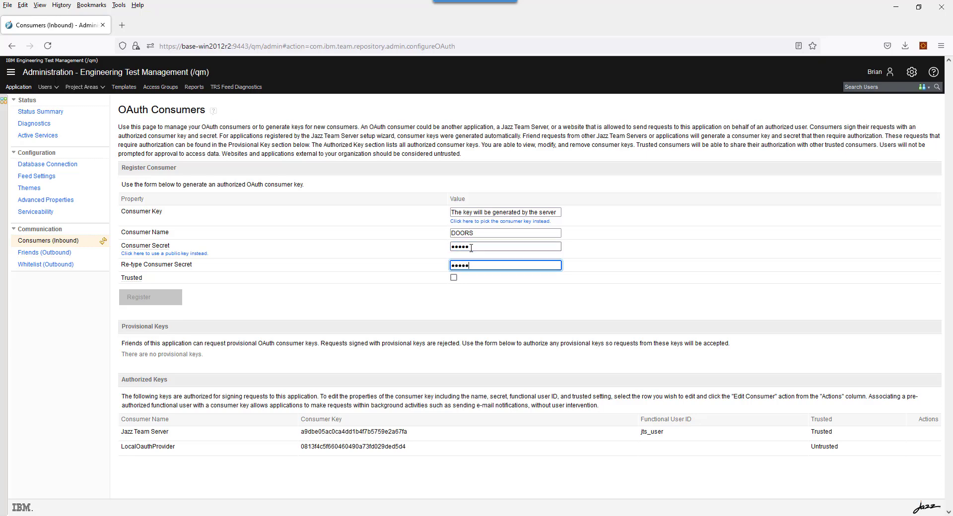
click(453, 278)
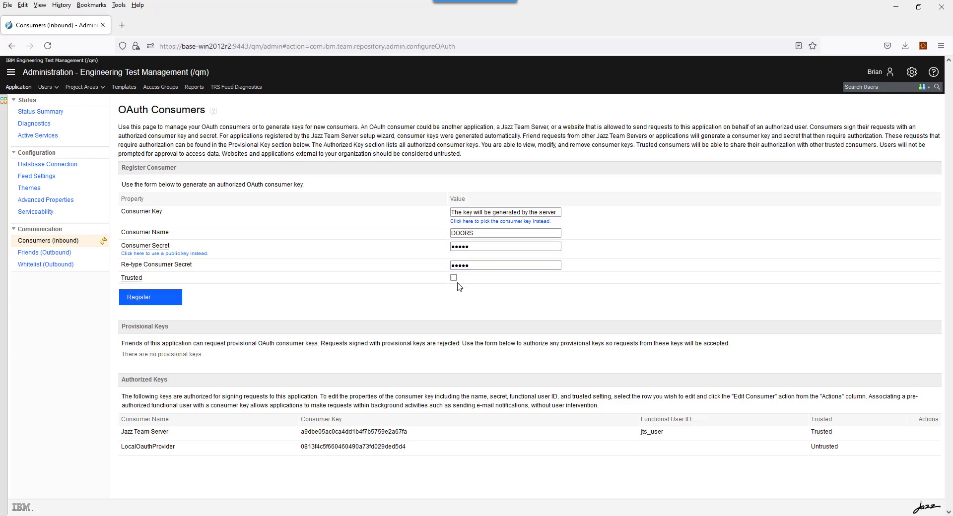
click(166, 304)
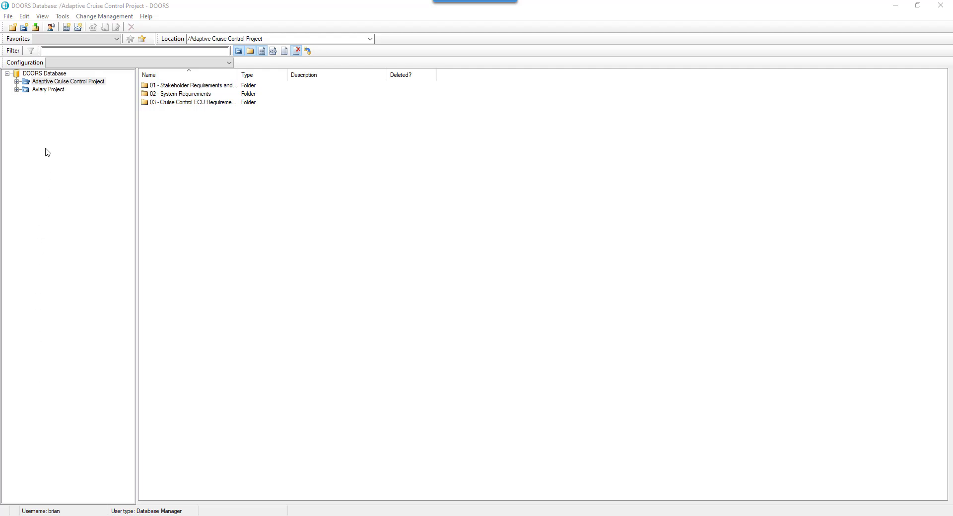
Set the DOORS Database minimum client version to 9.7 in its properties and close them
right_click(48, 74)
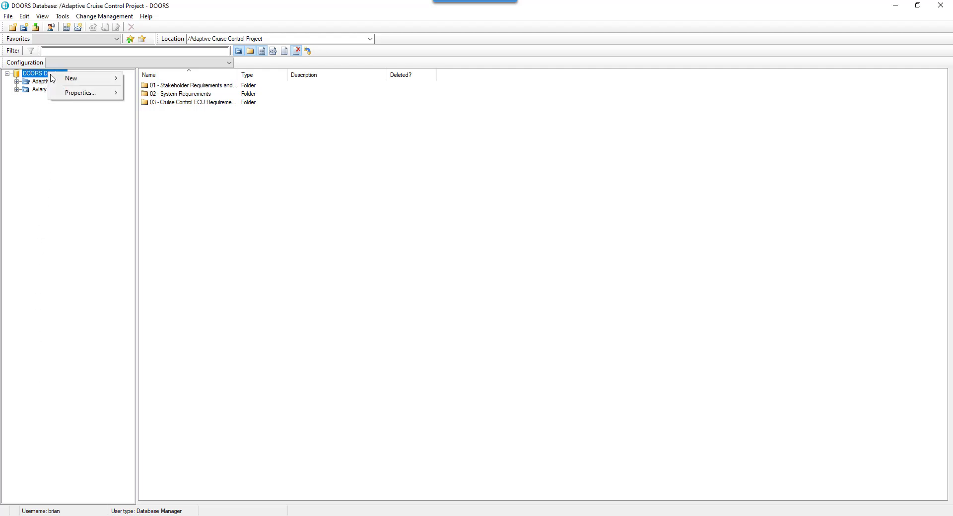
mouse_move(83, 93)
click(141, 92)
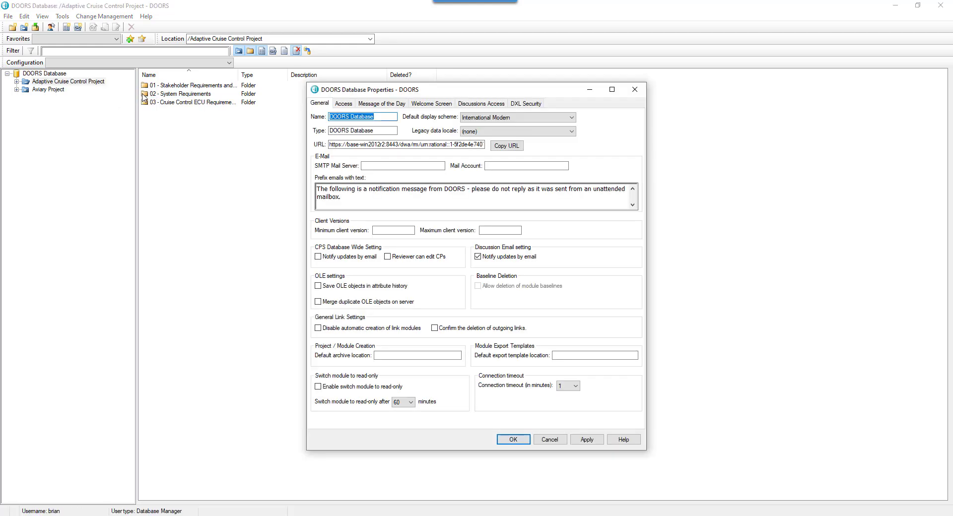
click(378, 232)
text(9)
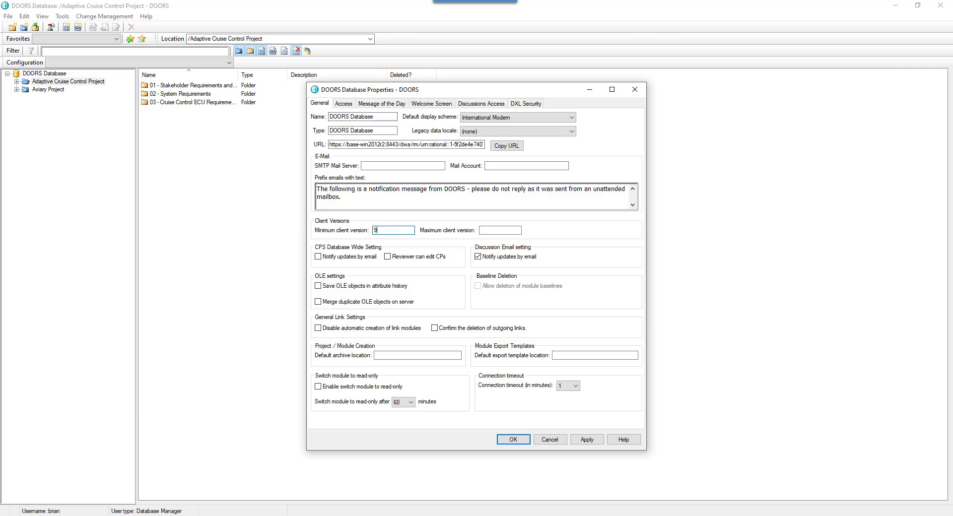
text(.7)
click(512, 441)
click(513, 441)
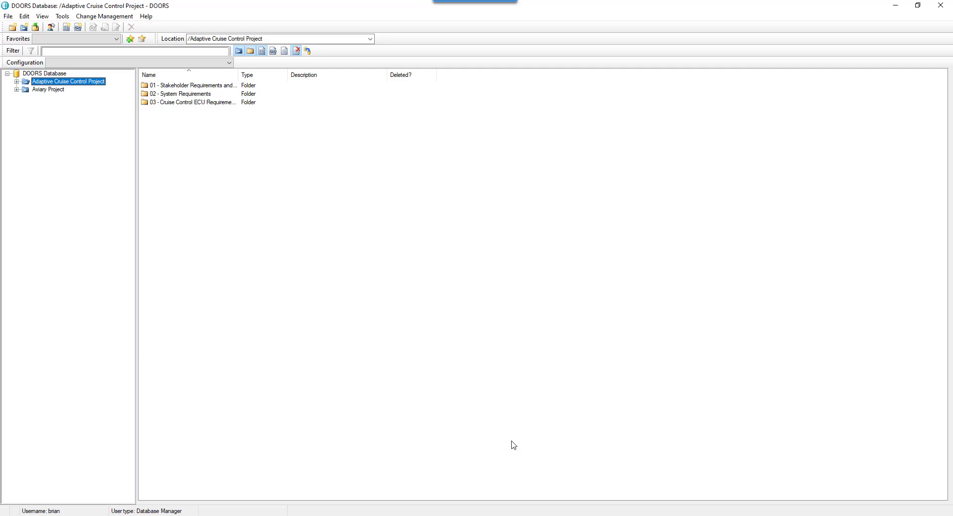
Approve the base-win2012r2:9443/qm consumer key under OSLC Local Keys
click(5, 16)
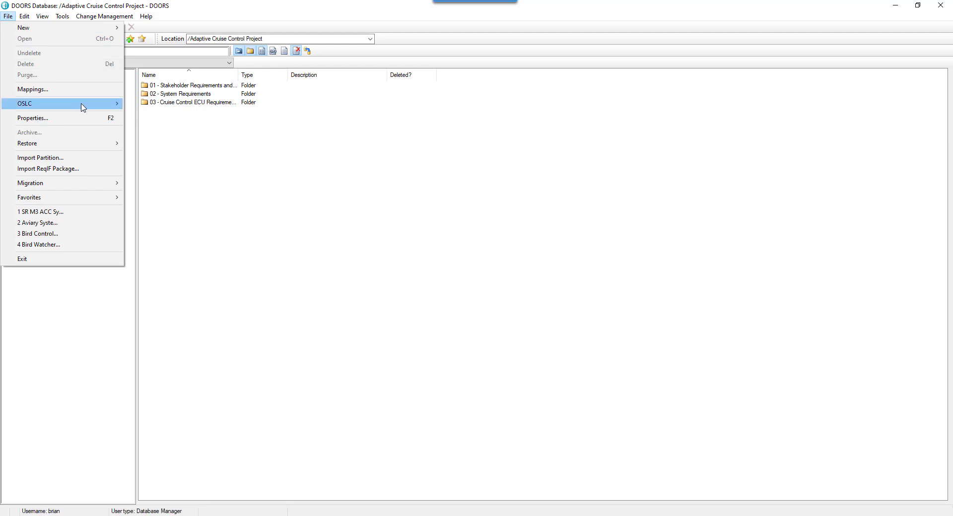
mouse_move(84, 105)
click(145, 116)
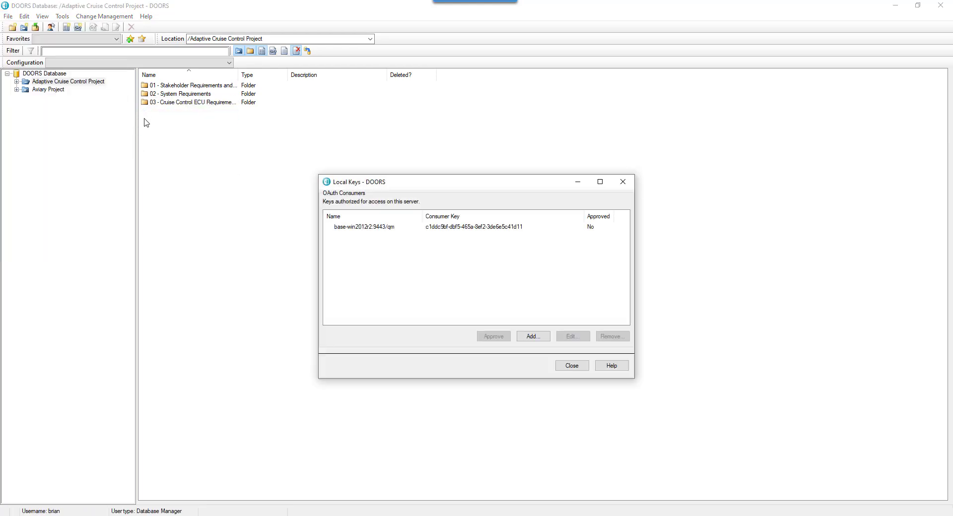
click(367, 227)
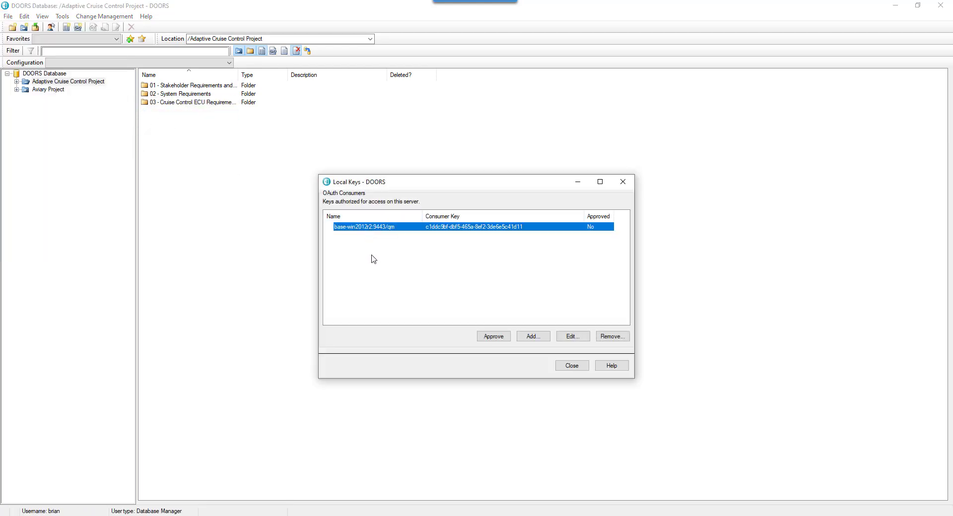
click(495, 336)
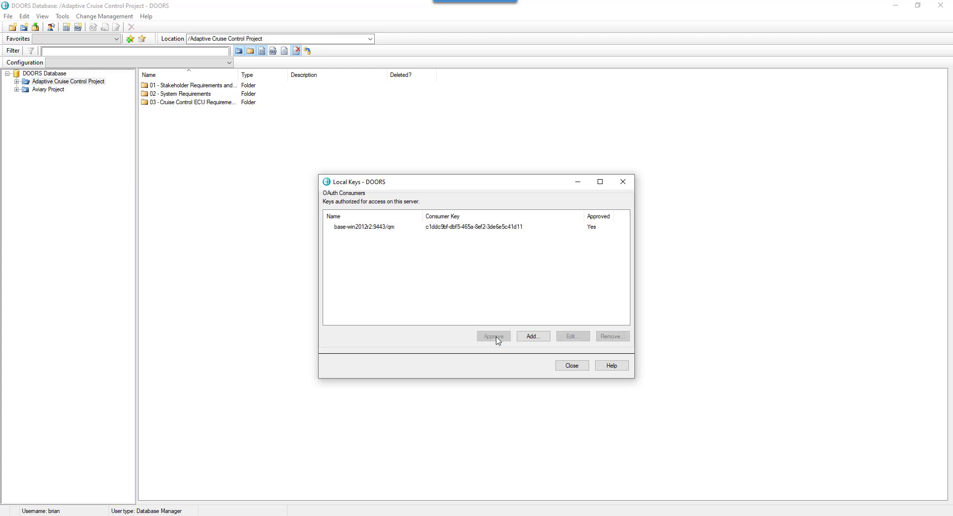
click(558, 365)
click(8, 17)
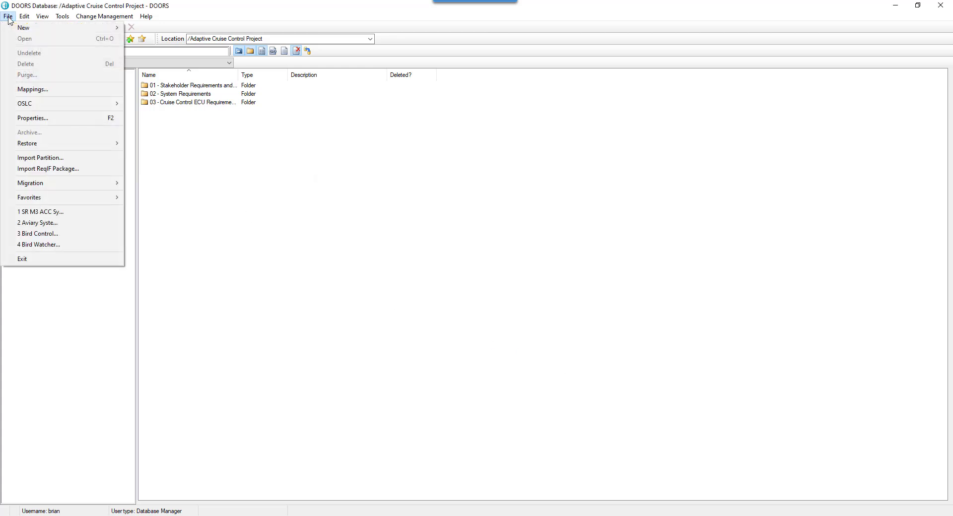
mouse_move(77, 105)
click(145, 103)
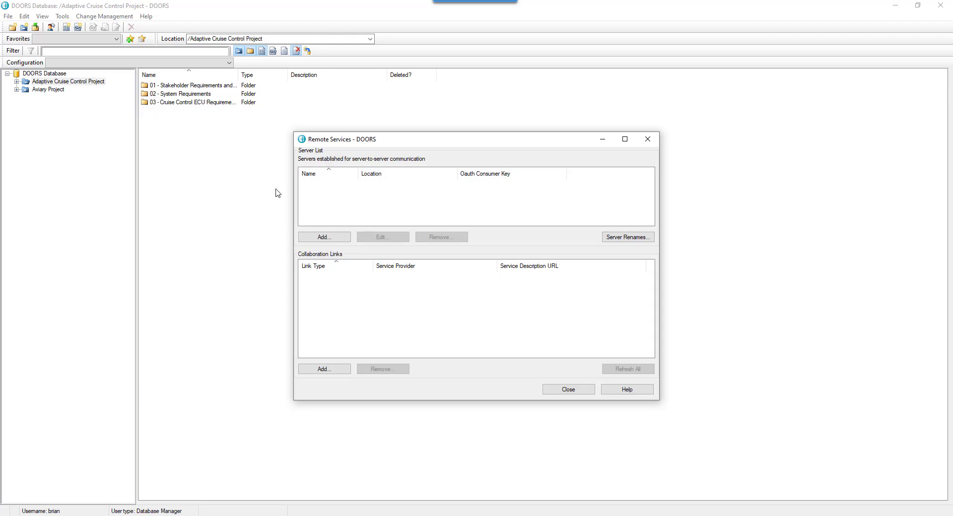
click(339, 237)
text(ETM)
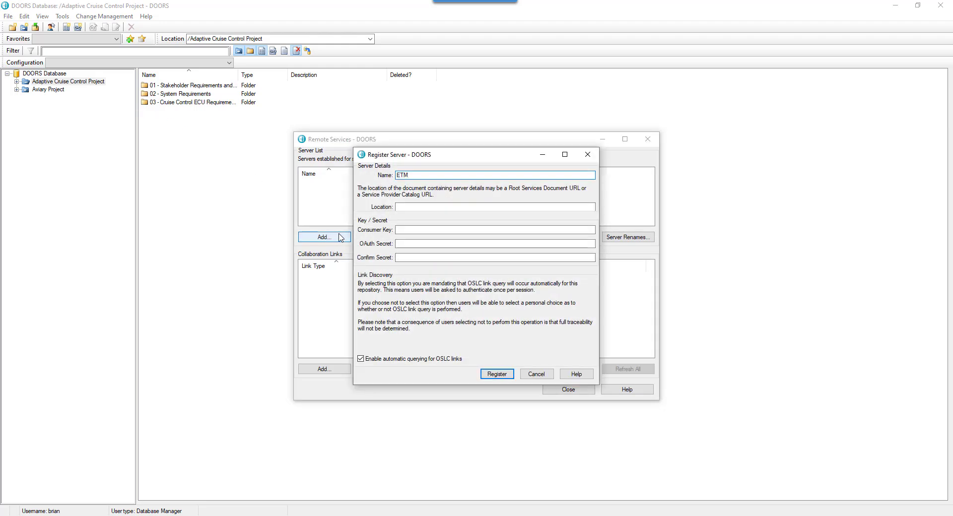
click(412, 208)
text(https://)
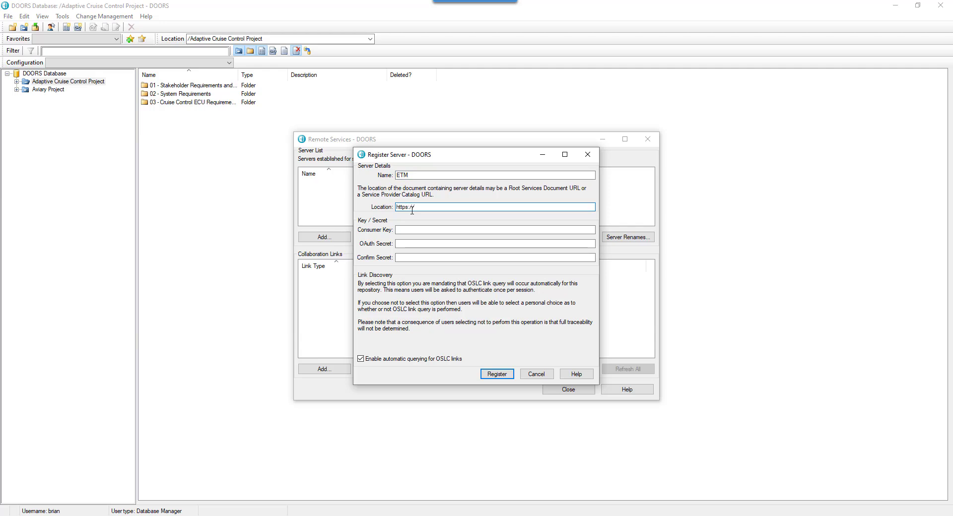
text(base-win2012r2:9443/qm/rootservices)
key(Tab)
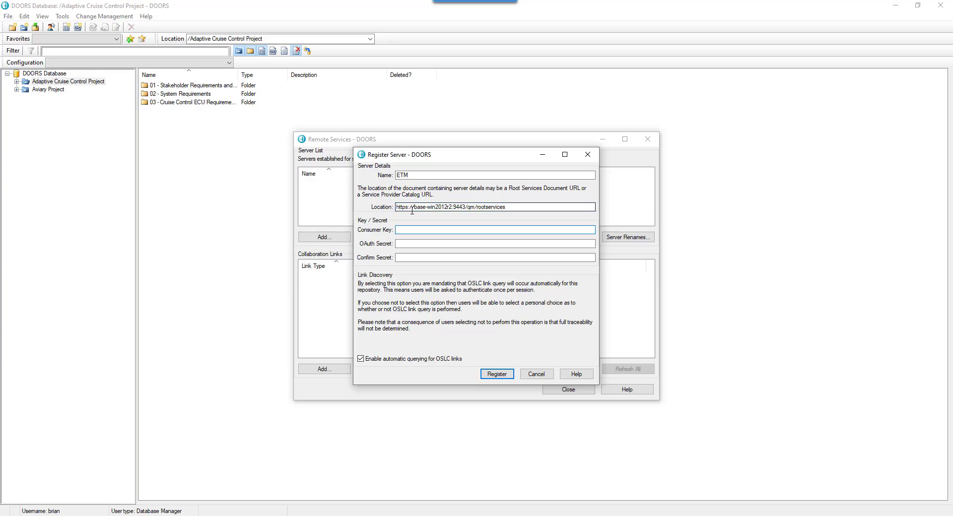
Copy the DOORS consumer key from ETM's OAuth Consumers page
click(290, 515)
drag(299, 433, 410, 434)
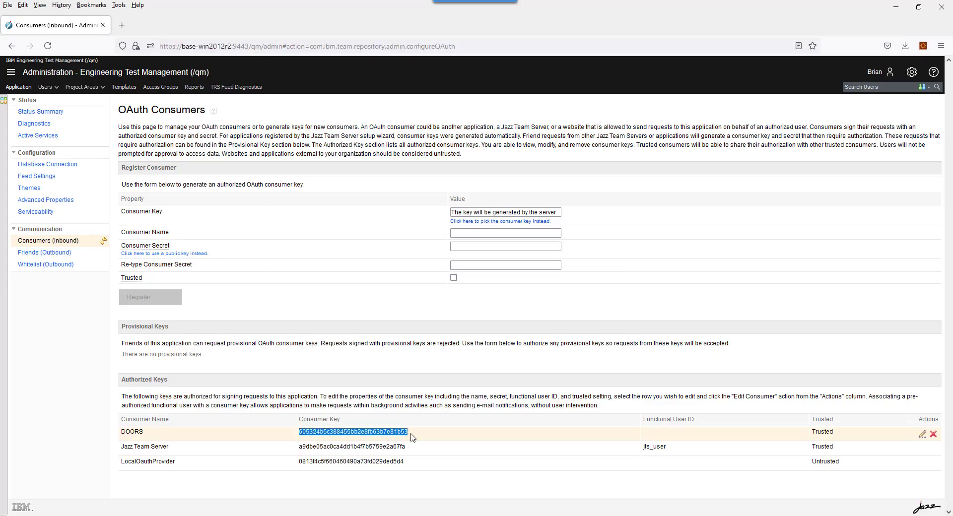
right_click(401, 432)
click(418, 313)
mouse_move(499, 515)
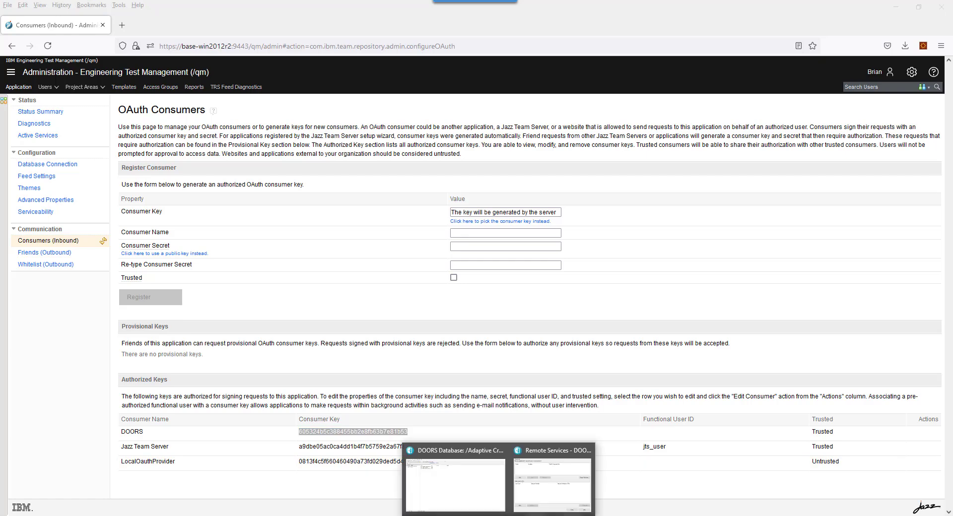
click(551, 476)
Paste the consumer key, enter and confirm the OAuth secret, and disable automatic OSLC querying
key(ctrl+v)
click(428, 245)
text(*****)
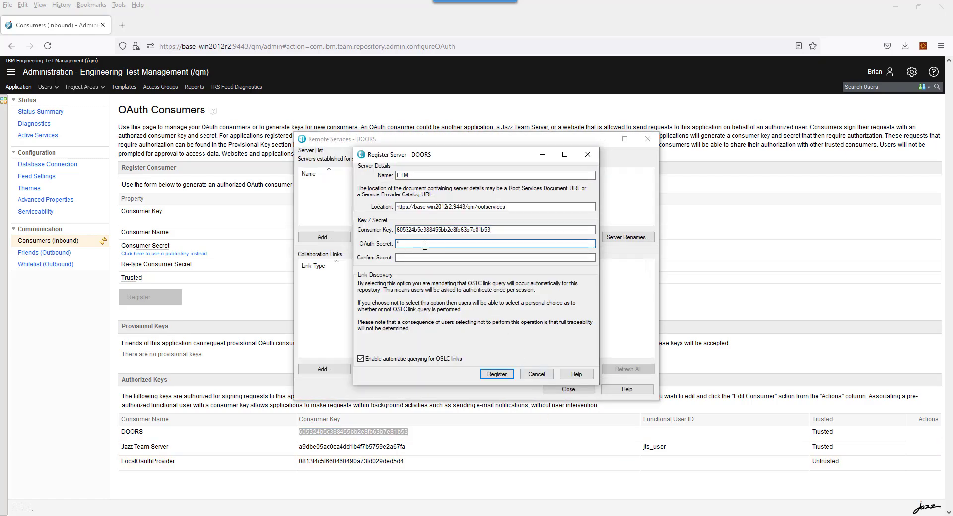
key(Tab)
text(*****)
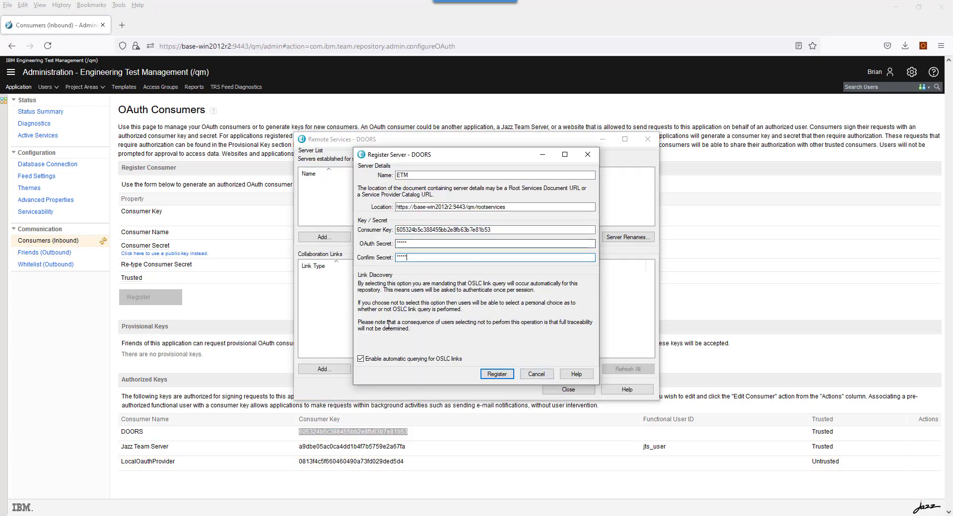
click(361, 359)
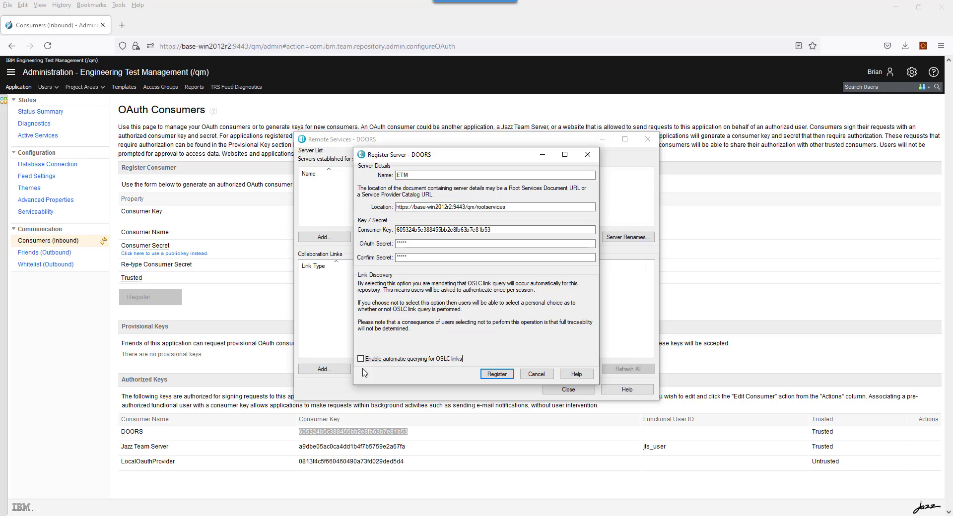
Register the ETM server and log in to ETM with the user's credentials
click(497, 374)
text(brian)
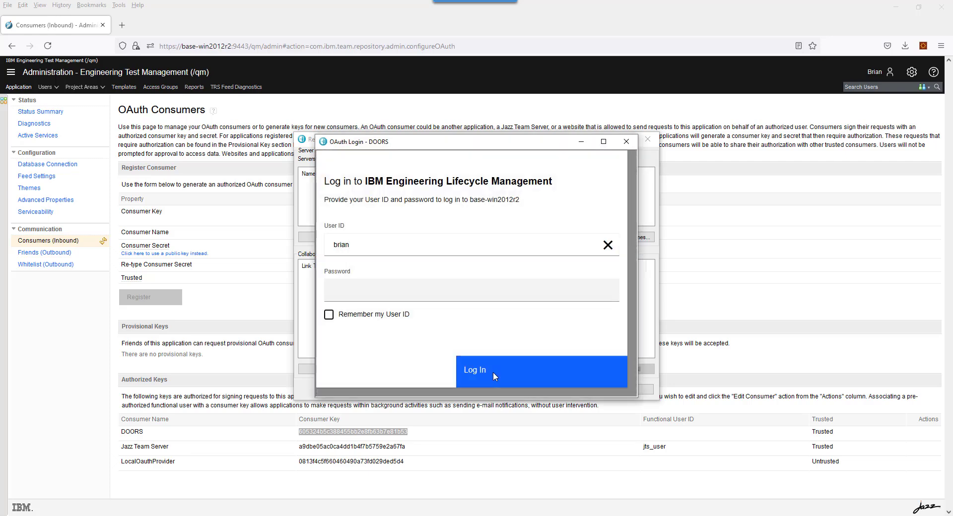
key(Tab)
text(brian)
click(494, 371)
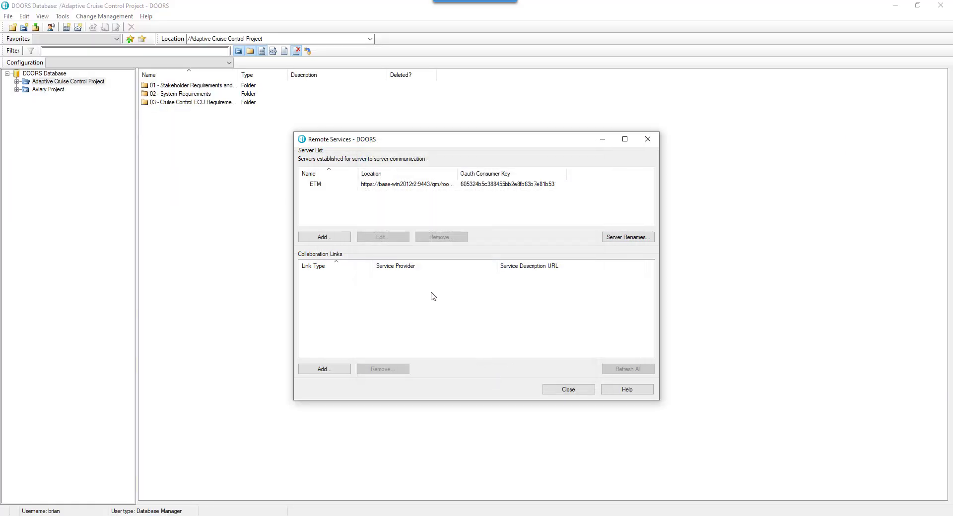
Add a Validated by collaboration link to ETM's Adaptive Cruise Control Quality Management provider
click(325, 369)
click(422, 160)
click(423, 170)
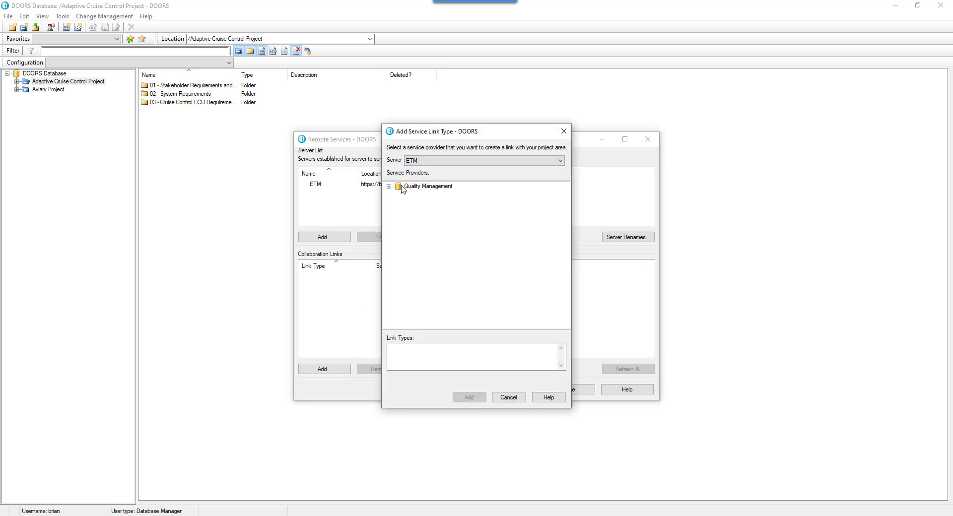
click(390, 186)
click(441, 198)
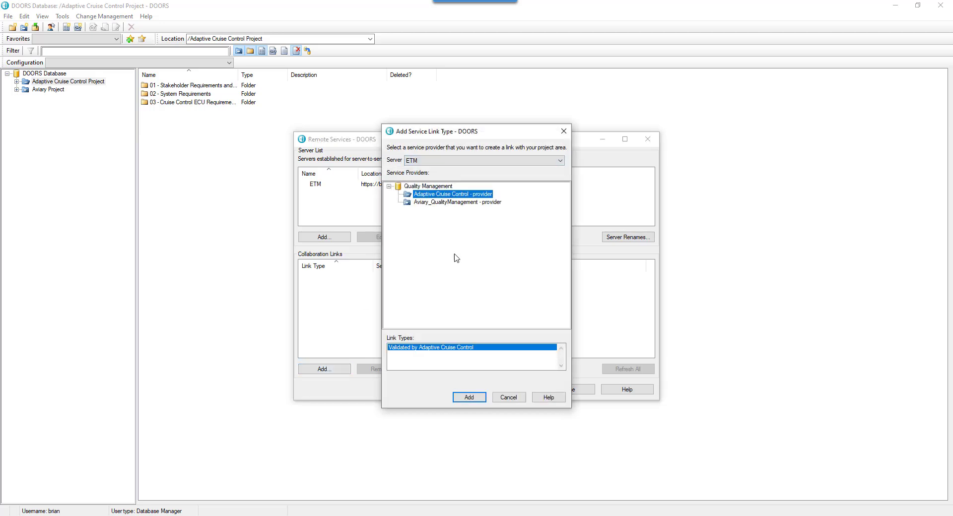
click(469, 397)
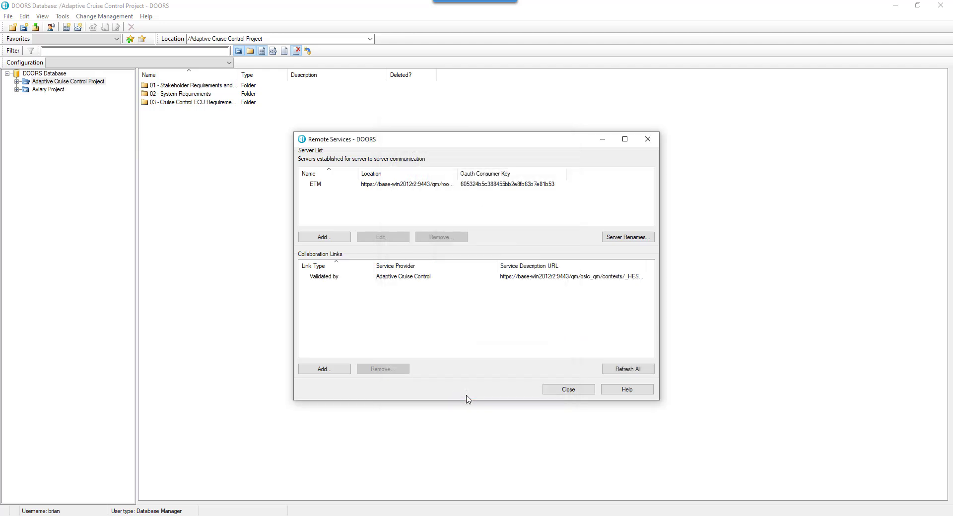
click(556, 392)
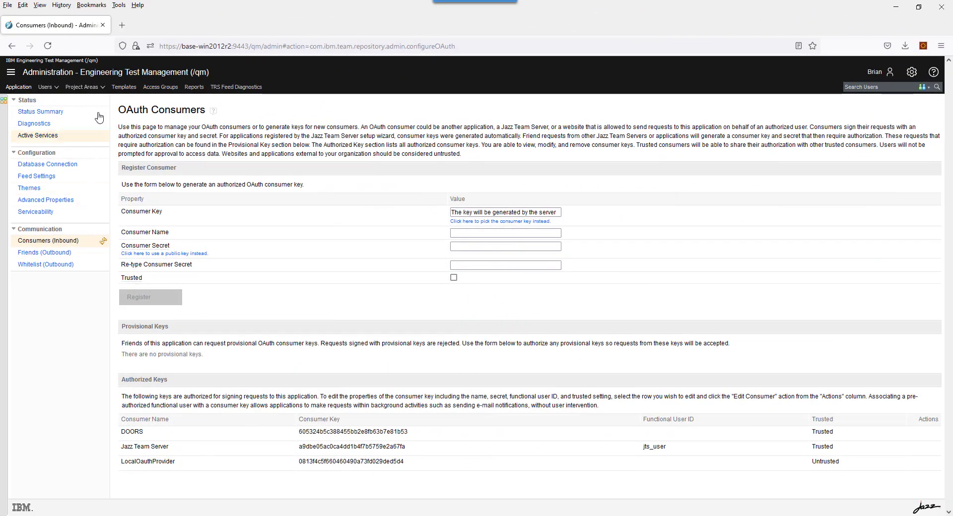
Associate Adaptive Cruise Control with Uses - Requirements from DOORS Database and save
click(82, 87)
click(308, 116)
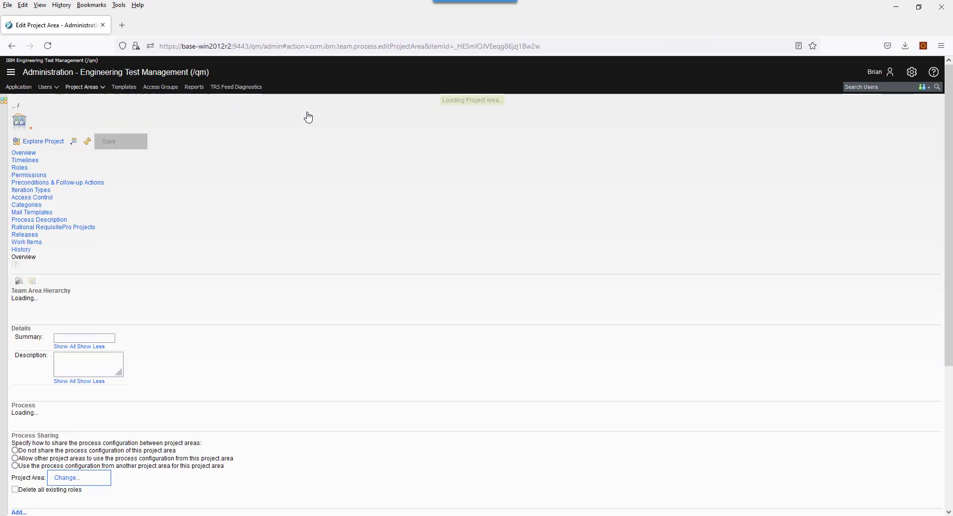
scroll(894, 238, down, 5)
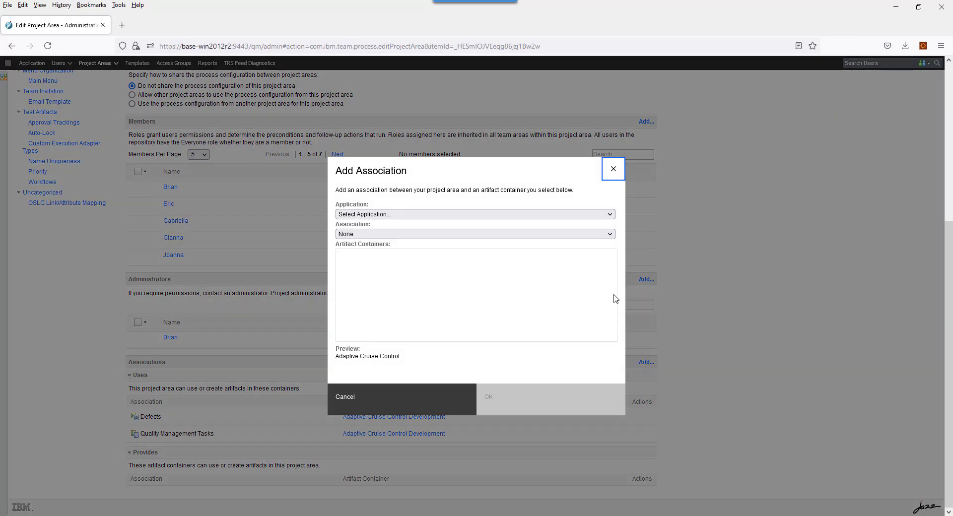
click(560, 214)
click(417, 325)
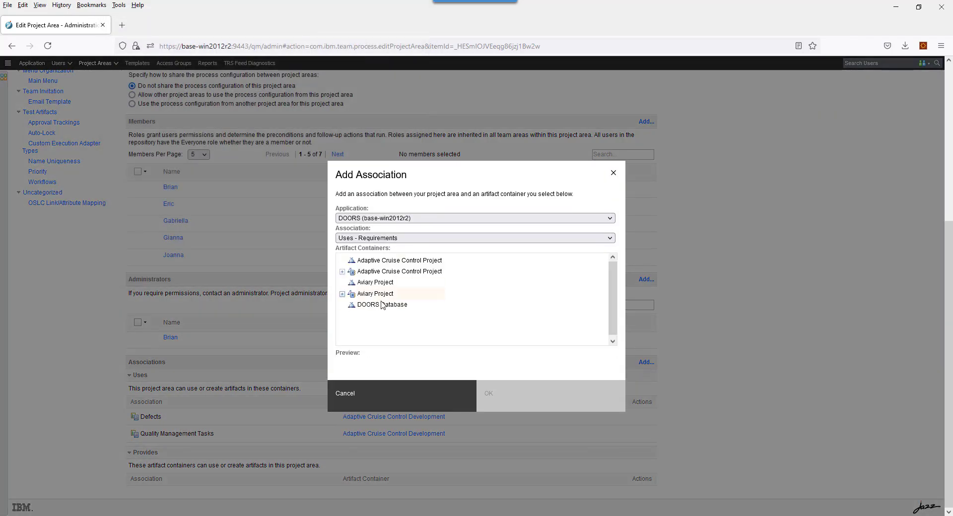
click(383, 304)
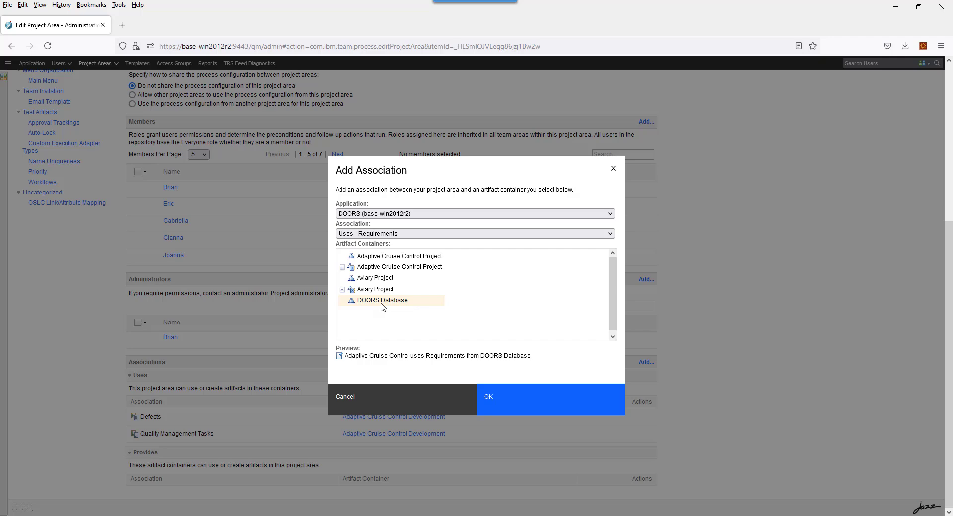
click(535, 406)
scroll(947, 301, up, 4)
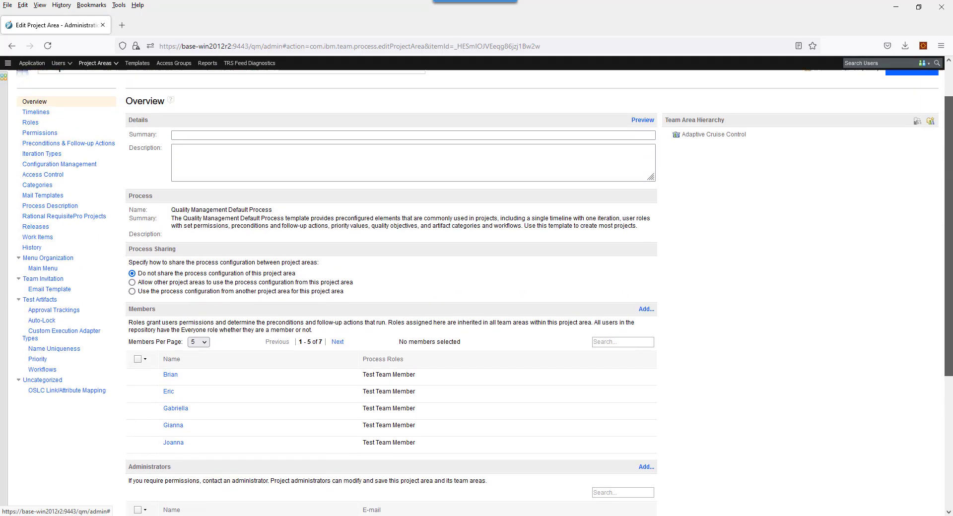
click(904, 109)
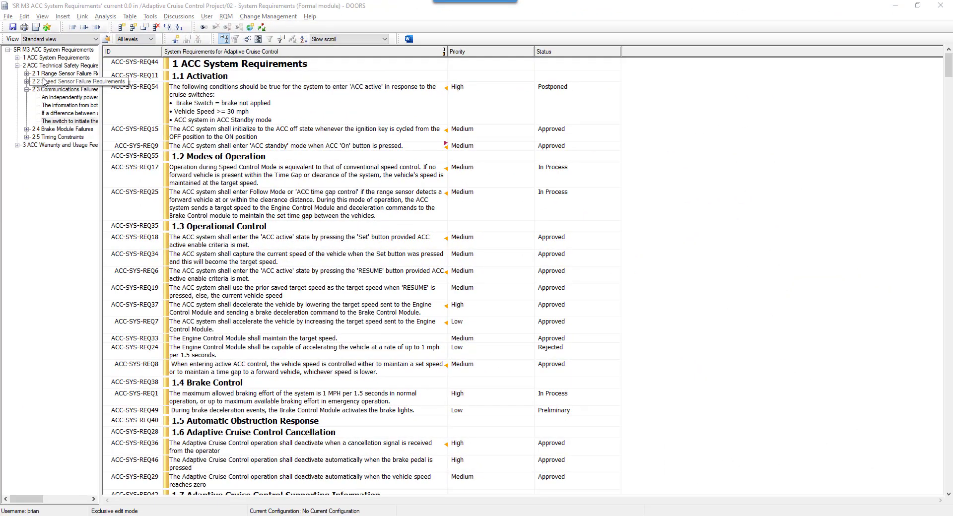
Switch the module to the Approved Requirements view
click(51, 39)
click(48, 54)
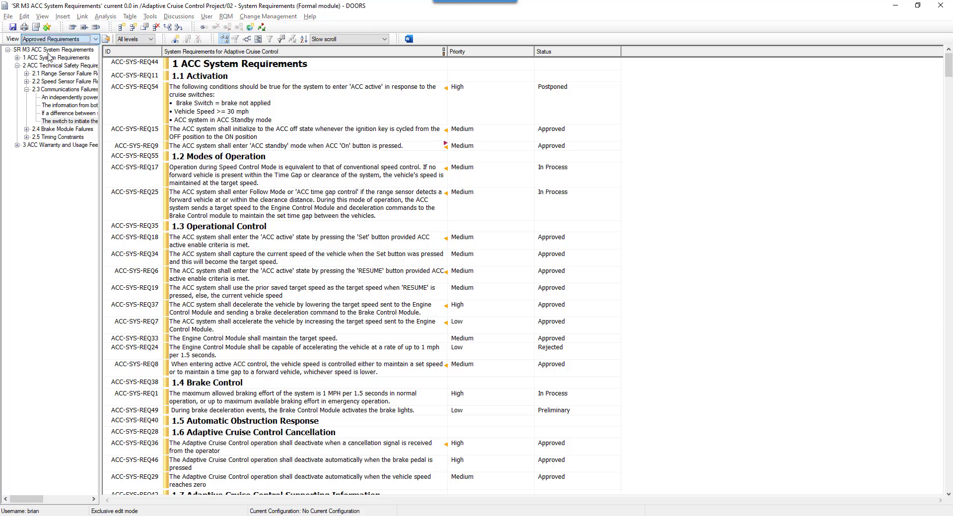
key(Return)
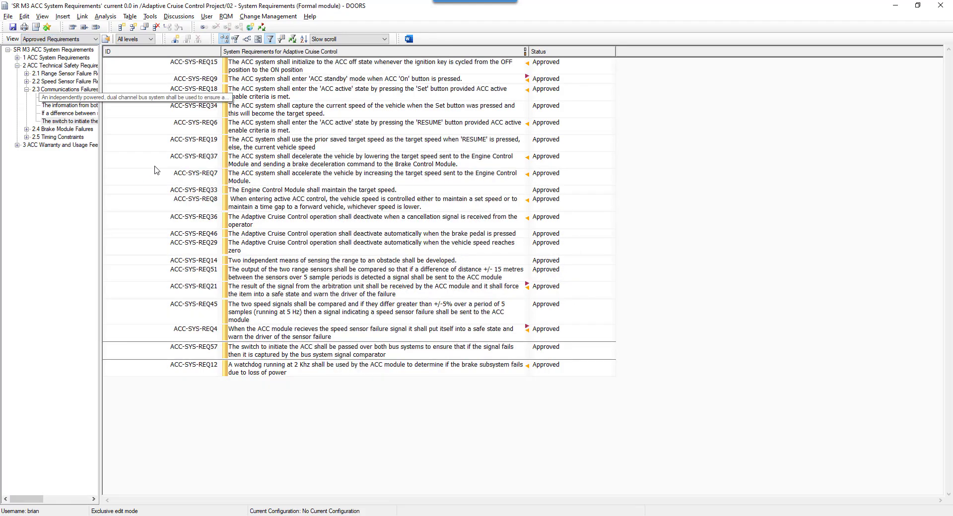
Link ACC-SYS-REQ57 as Validated by test case 34: ACC Initialization Test
right_click(332, 354)
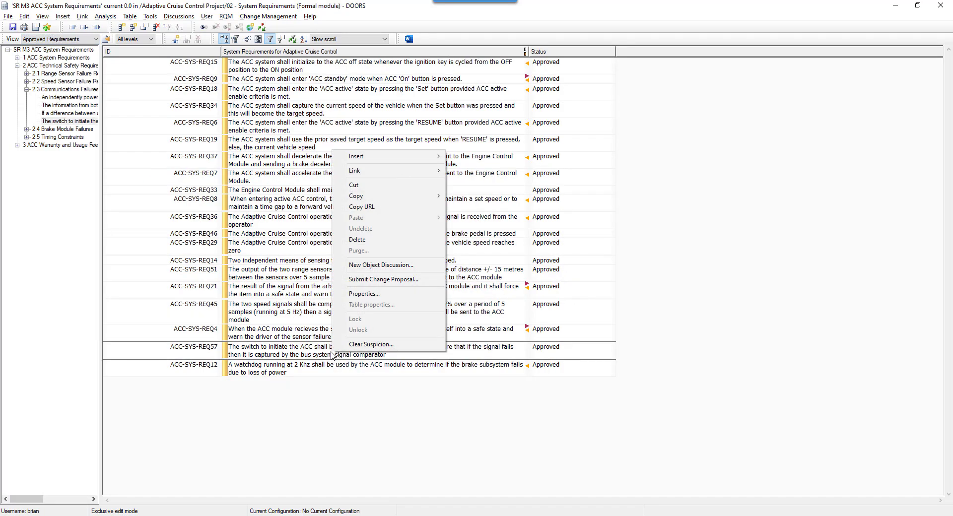
mouse_move(430, 172)
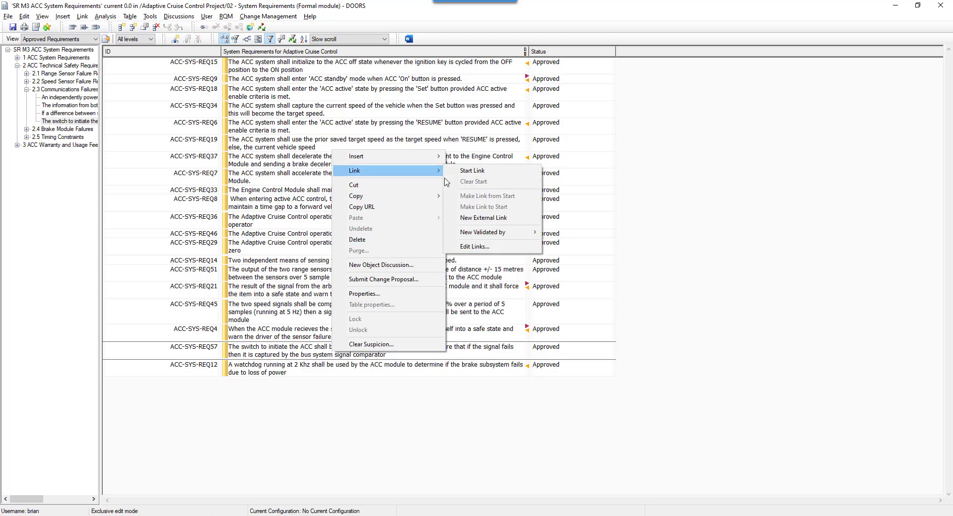
mouse_move(532, 239)
click(558, 233)
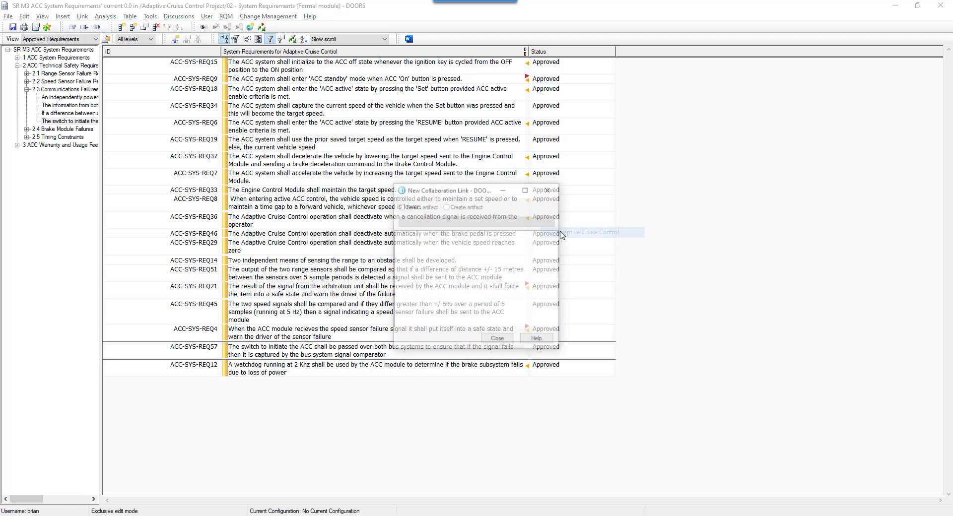
click(413, 206)
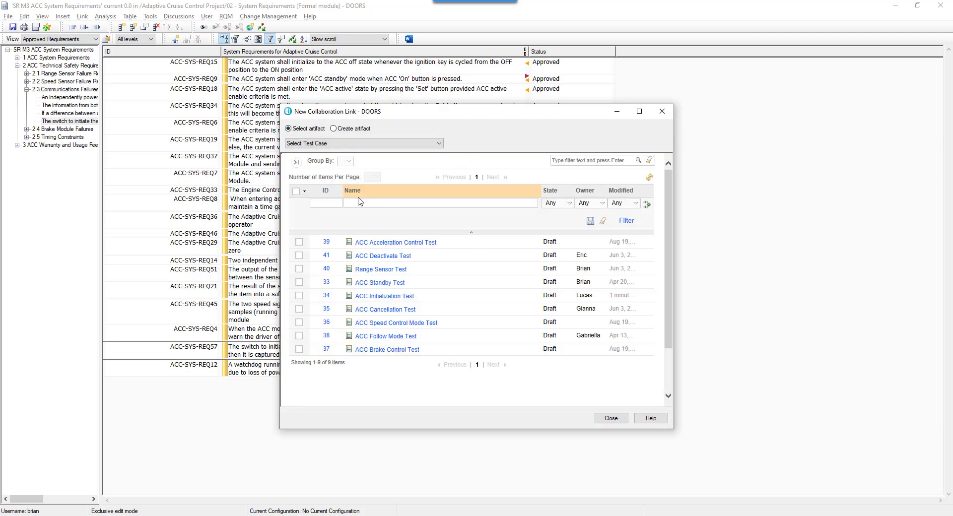
click(299, 297)
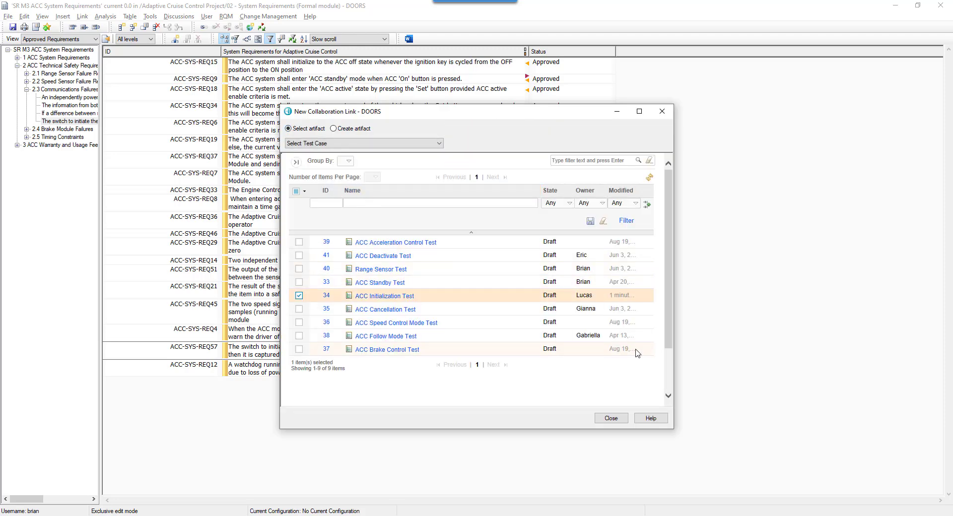
drag(671, 347, 671, 380)
scroll(673, 381, down, 2)
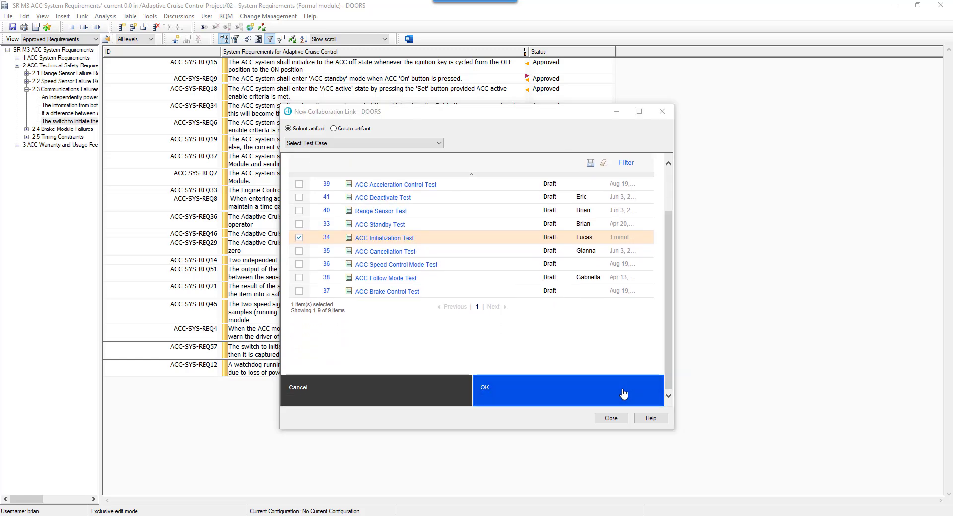
click(618, 392)
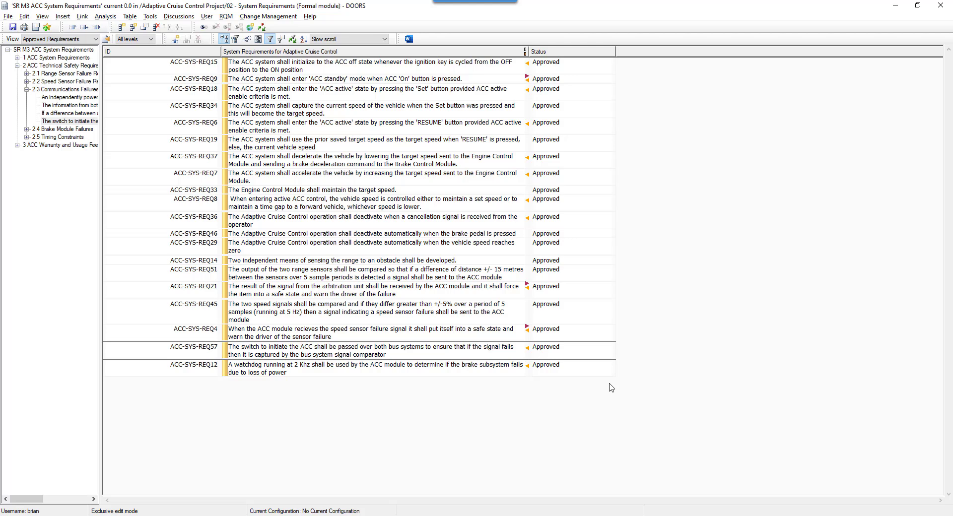
Follow ACC-SYS-REQ57's Validated by link to open 34: ACC Initialization Test
right_click(530, 350)
mouse_move(582, 357)
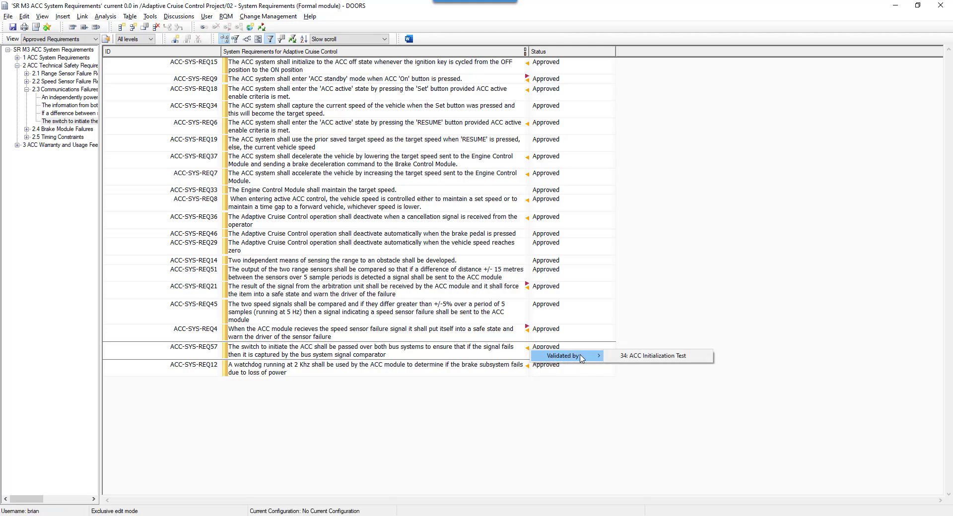
click(645, 356)
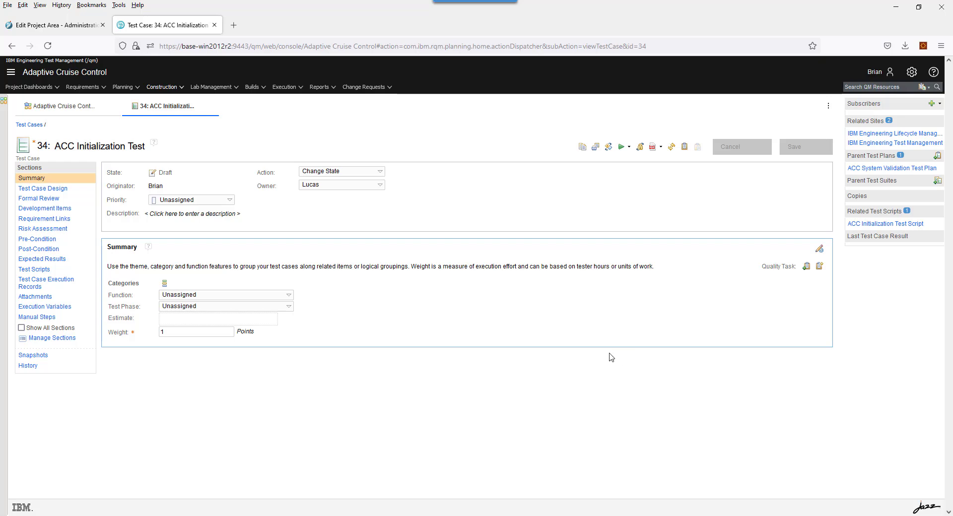
Show test case 34's Requirement Links and preview the ACC-SYS-REQ57 requirement
click(42, 220)
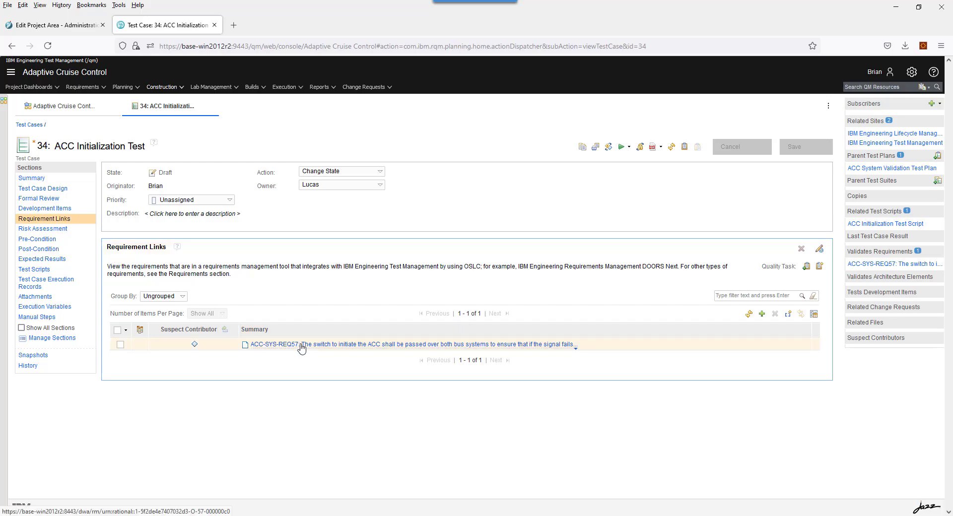
mouse_move(302, 349)
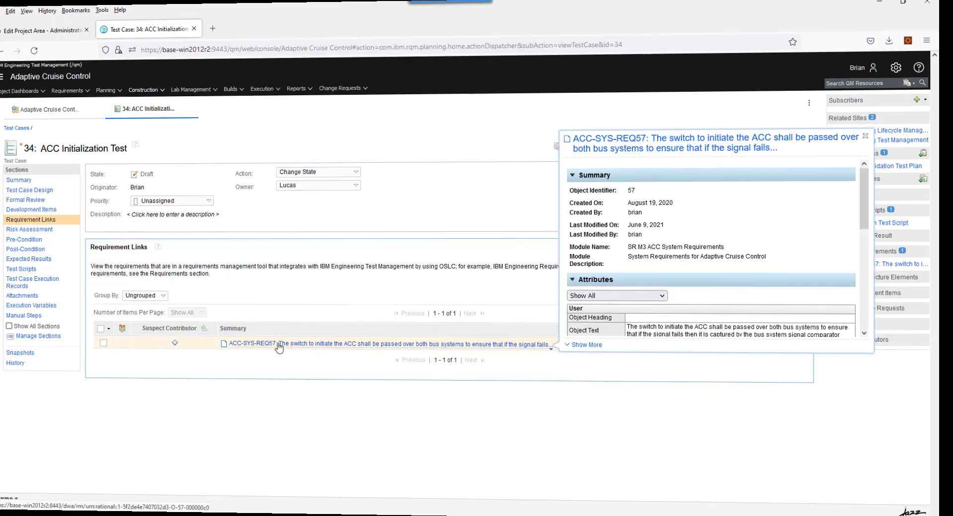